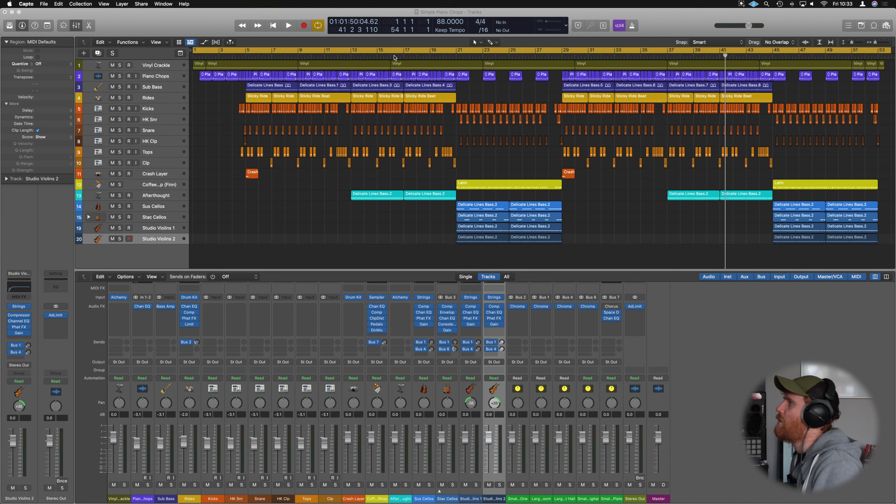
# Reset the volume faders of Piano Chops and the tracks from HK Snr through Crash Layer to 0 dB.
pyautogui.click(359, 57)
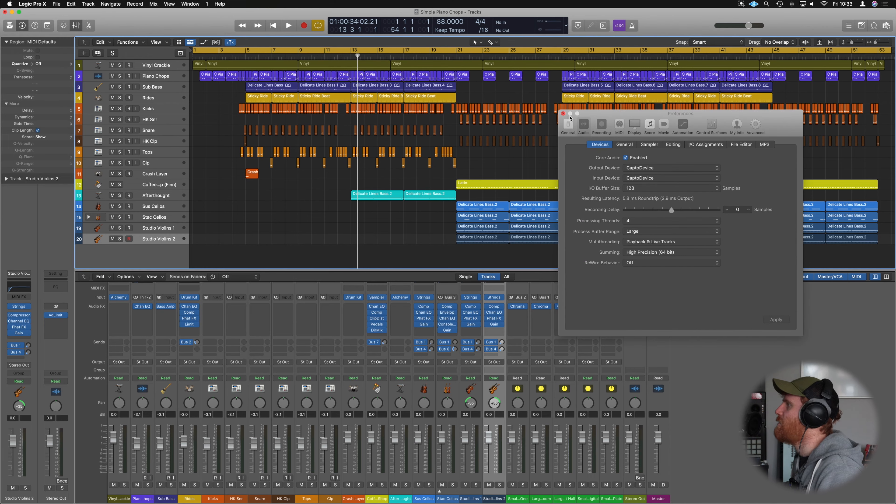
pyautogui.press('space')
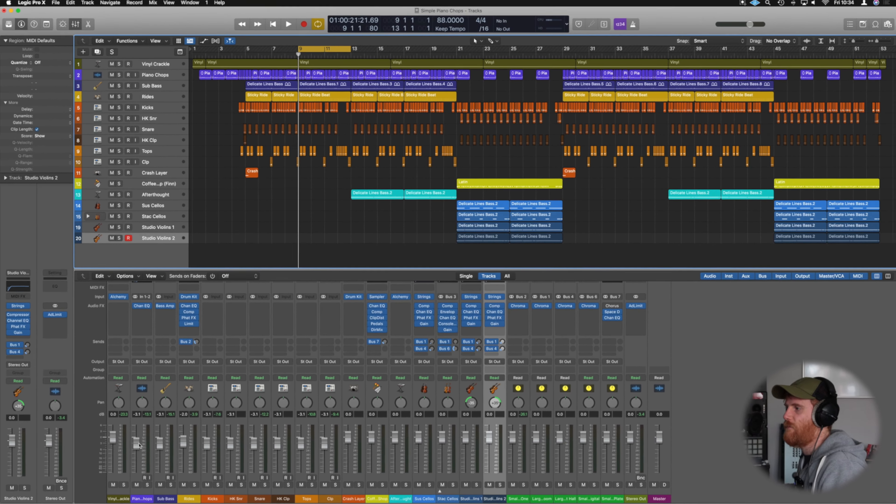
pyautogui.keyDown('alt'); pyautogui.click(139, 445); pyautogui.keyUp('alt')
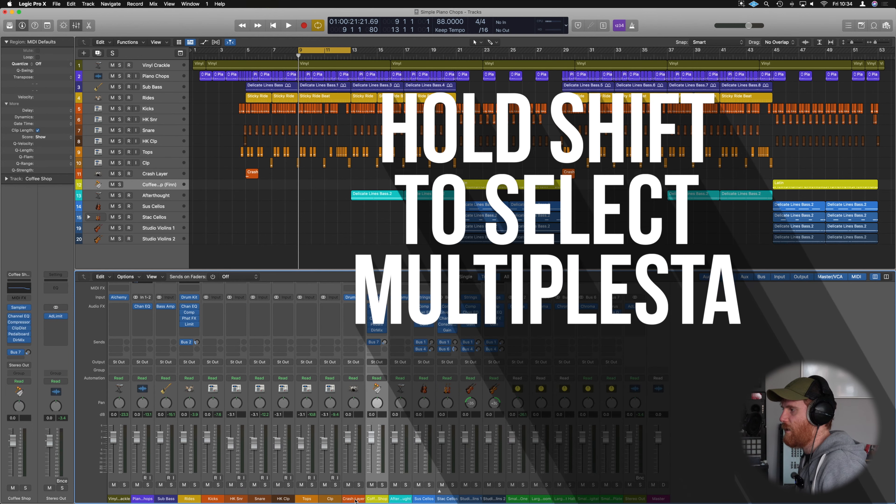
pyautogui.click(354, 499)
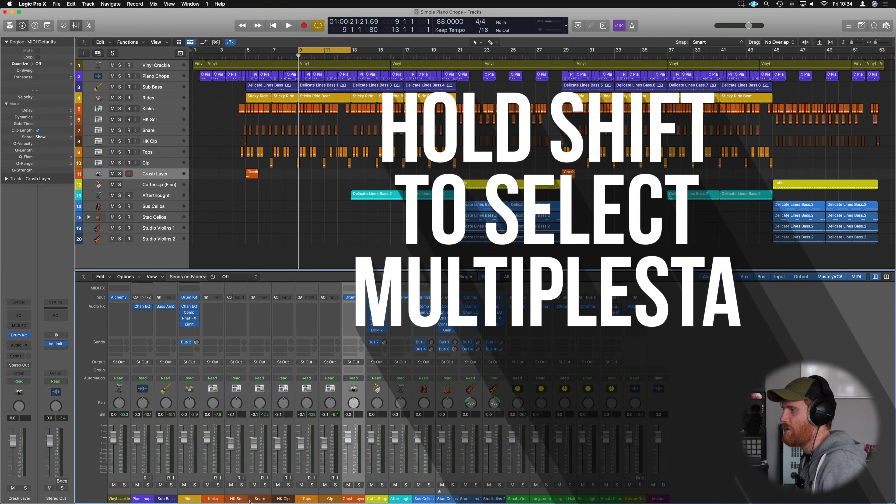
pyautogui.keyDown('shift'); pyautogui.click(236, 499); pyautogui.keyUp('shift')
pyautogui.keyDown('alt'); pyautogui.click(233, 450); pyautogui.keyUp('alt')
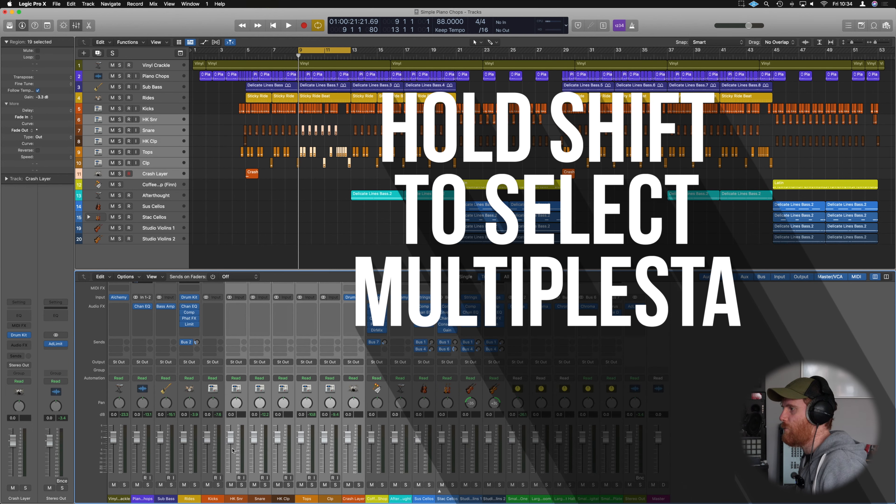
pyautogui.click(720, 378)
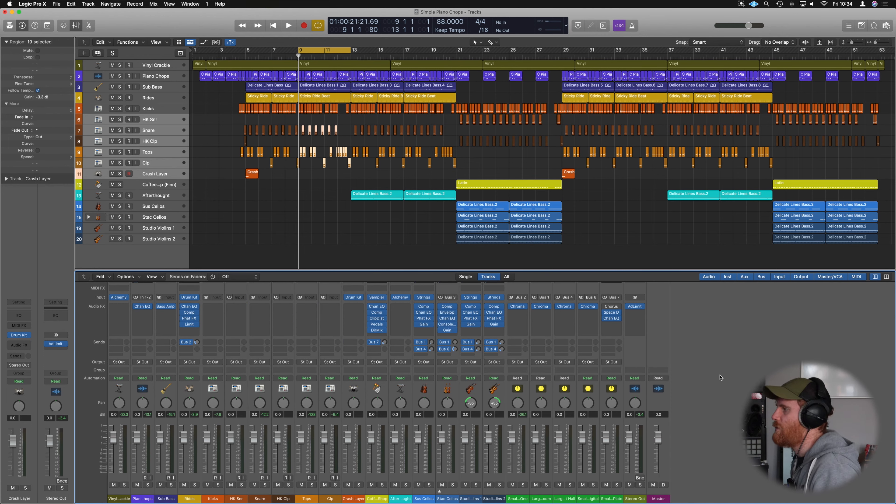
pyautogui.click(381, 254)
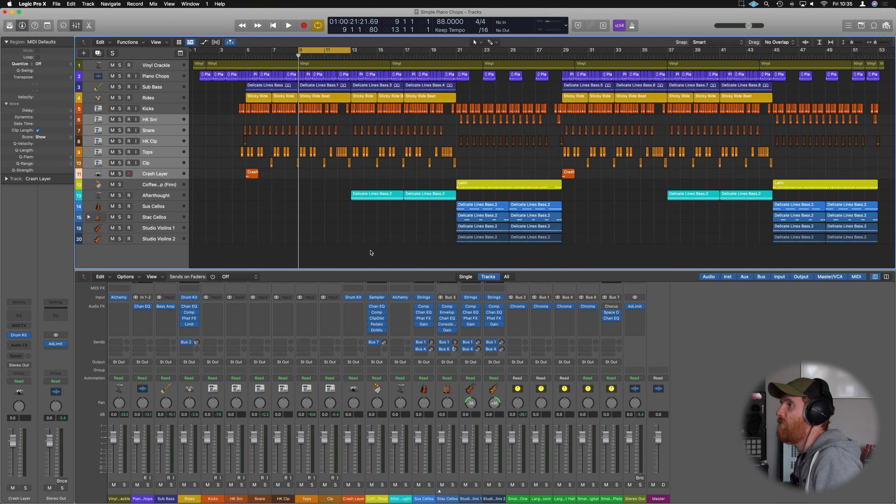
# Solo the Vinyl Crackle track, play it briefly on its own, and end the solo.
pyautogui.click(120, 66)
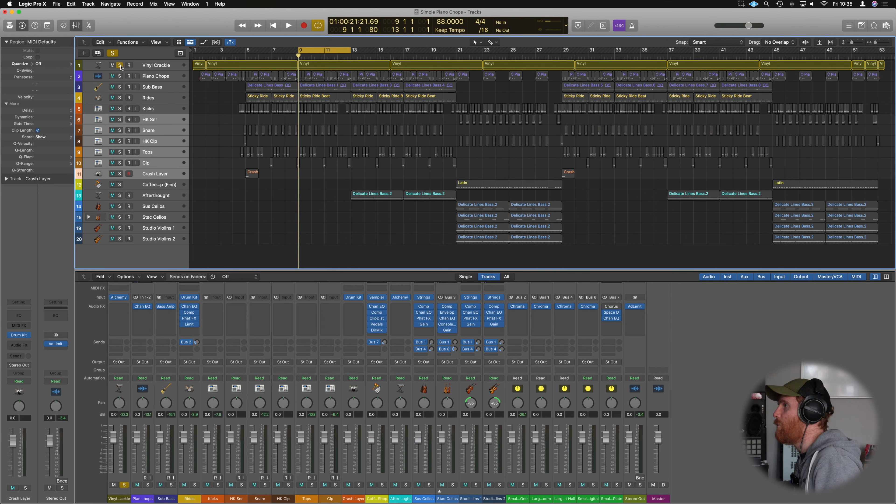
pyautogui.press('space')
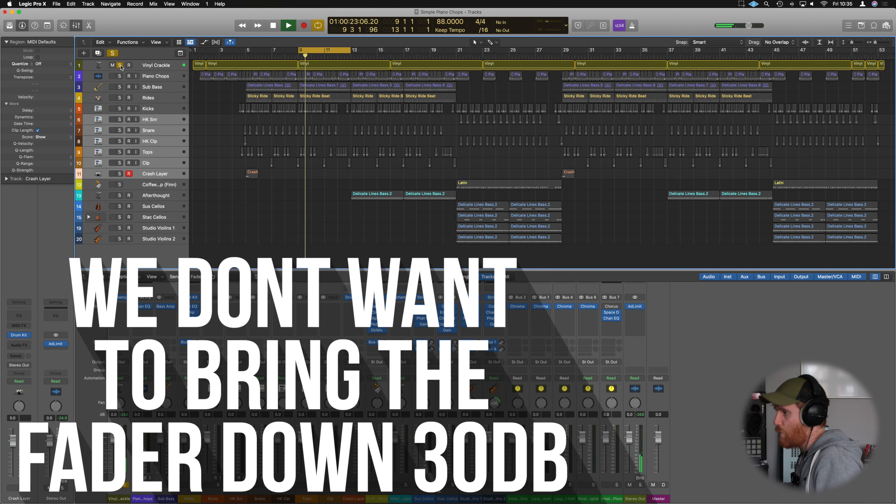
pyautogui.press('space')
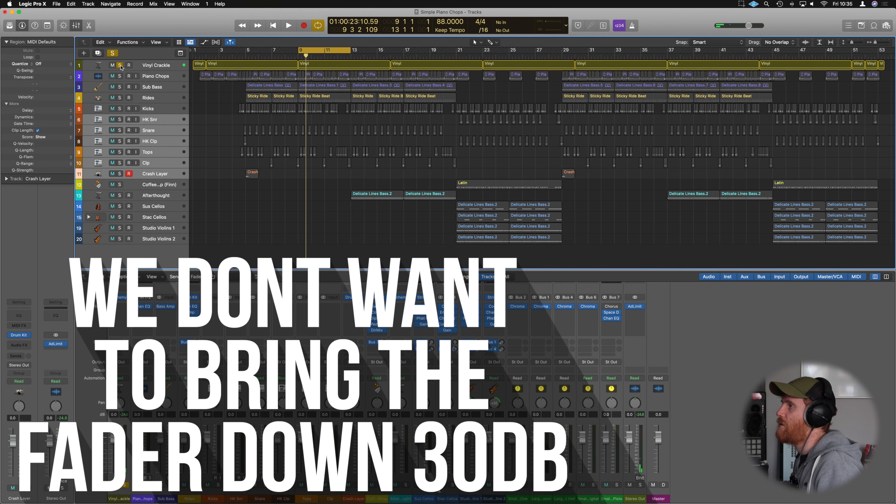
pyautogui.click(120, 66)
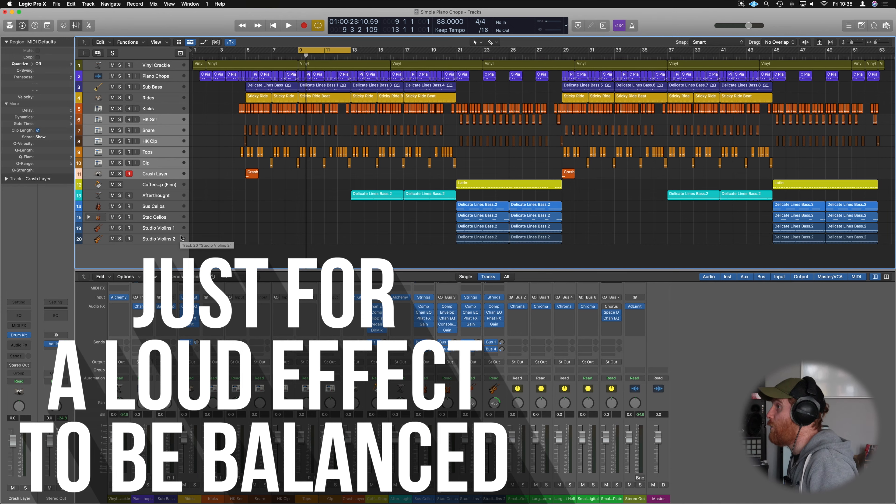
# Play the mix, solo the Kicks track, and select all of its regions across the whole arrangement.
pyautogui.press('space')
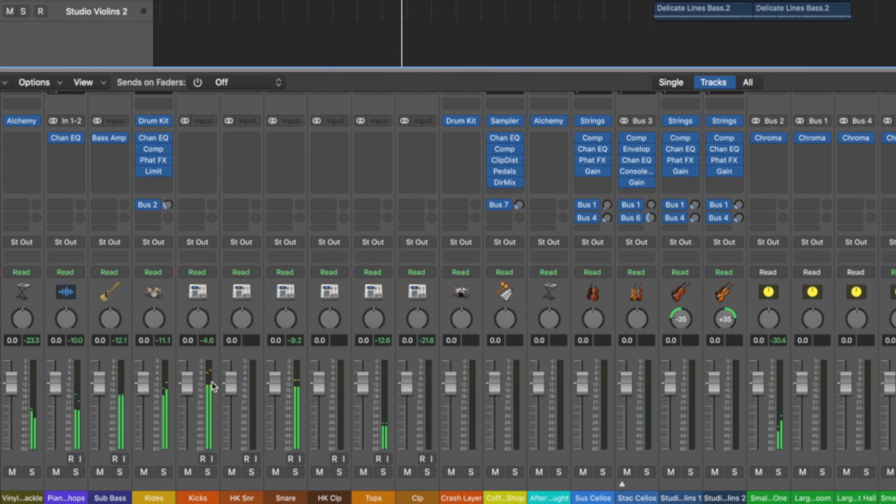
pyautogui.click(208, 472)
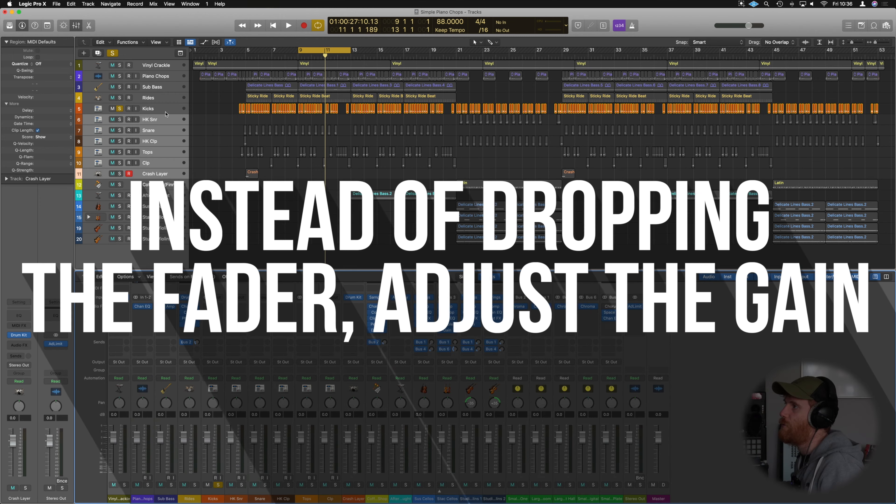
pyautogui.click(165, 110)
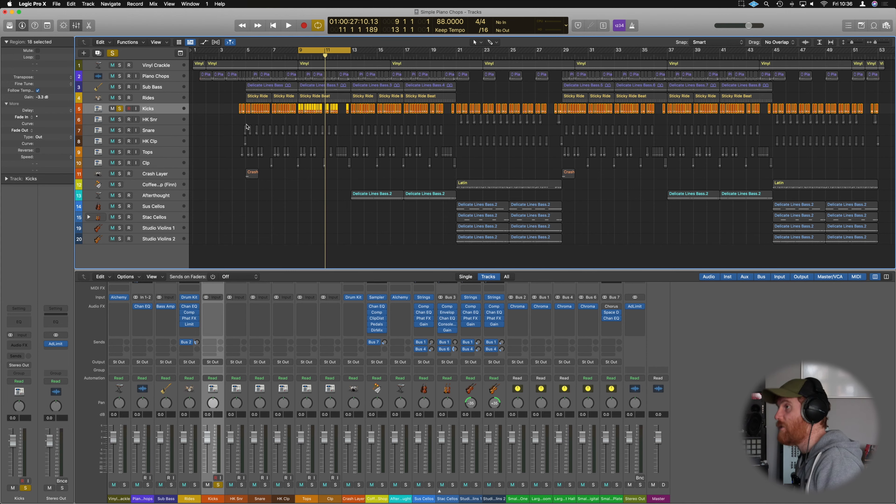
pyautogui.press('7')
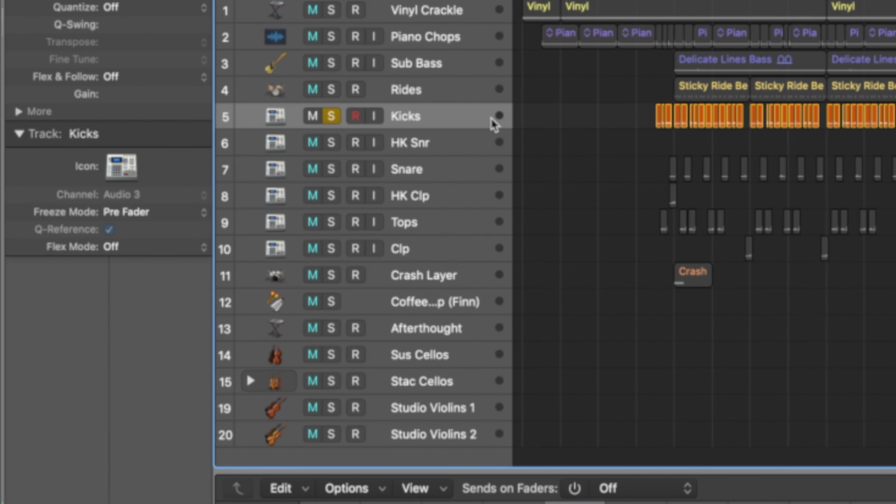
pyautogui.click(468, 92)
pyautogui.click(464, 118)
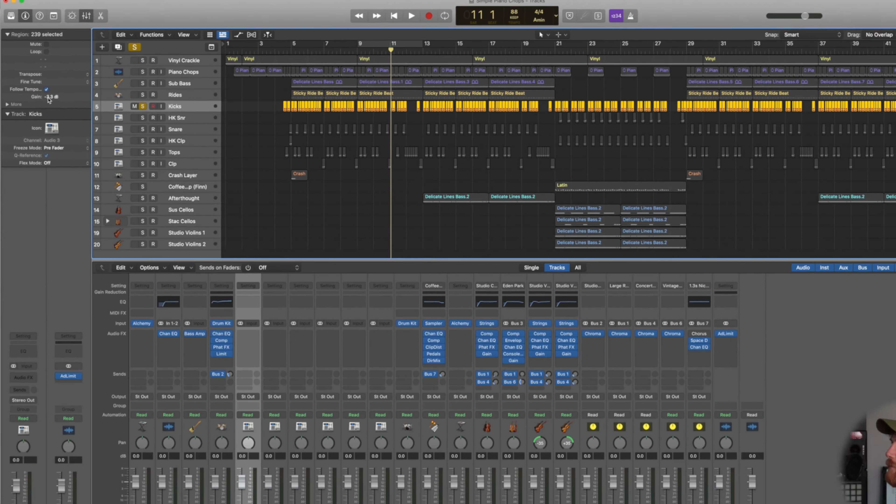
# Set the region gain of all selected Kicks regions to -6 dB and play the mix.
pyautogui.doubleClick(50, 98)
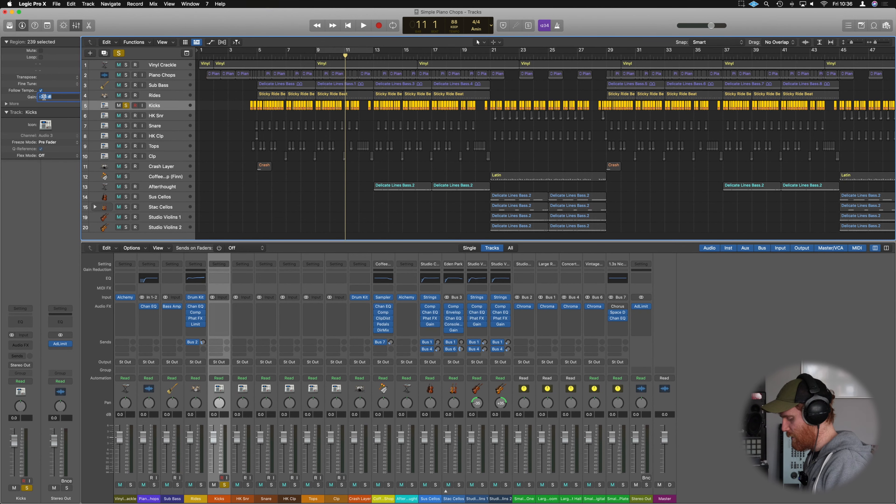
pyautogui.write('-')
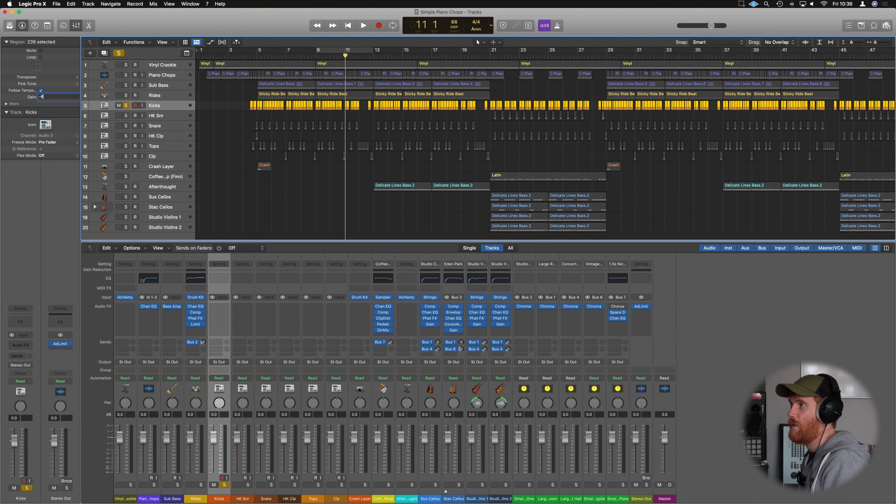
pyautogui.write('6')
pyautogui.press('Return')
pyautogui.press('space')
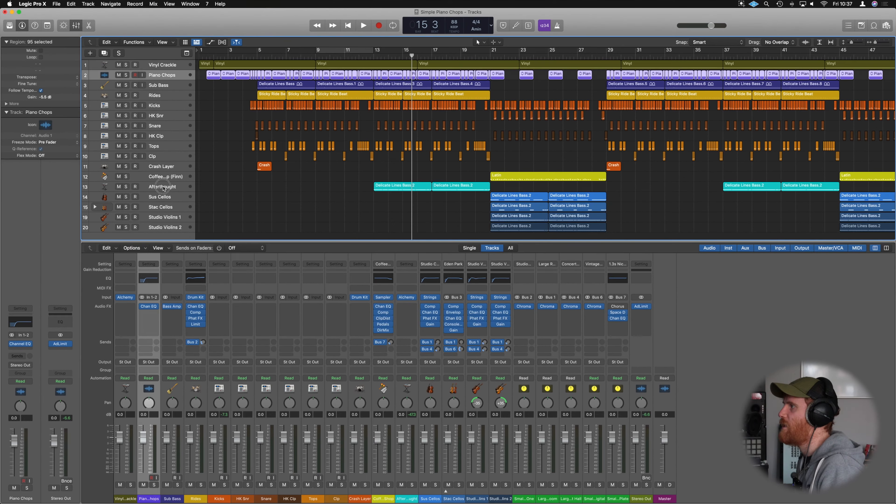
# Set the cycle range to the first two Afterthought regions, bars 13 to 21, and play that section.
pyautogui.click(167, 186)
pyautogui.press('super+u')
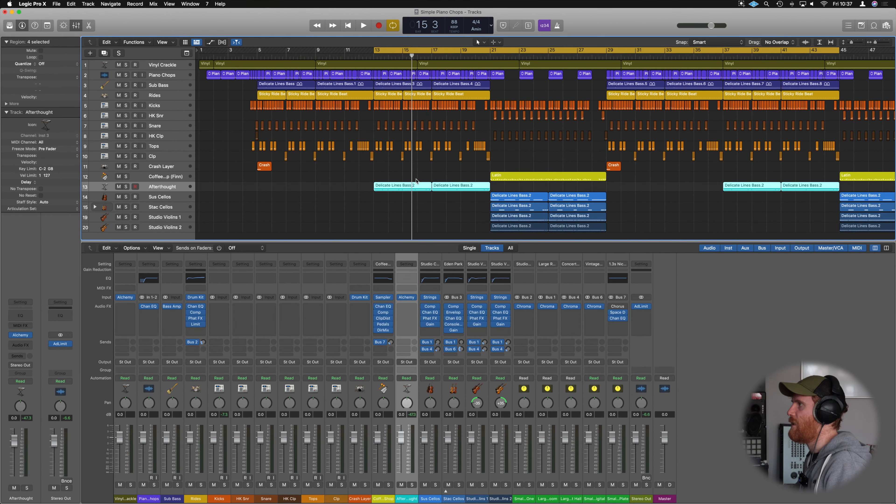
pyautogui.moveTo(481, 194); pyautogui.dragTo(394, 188)
pyautogui.press('super+u')
pyautogui.press('space')
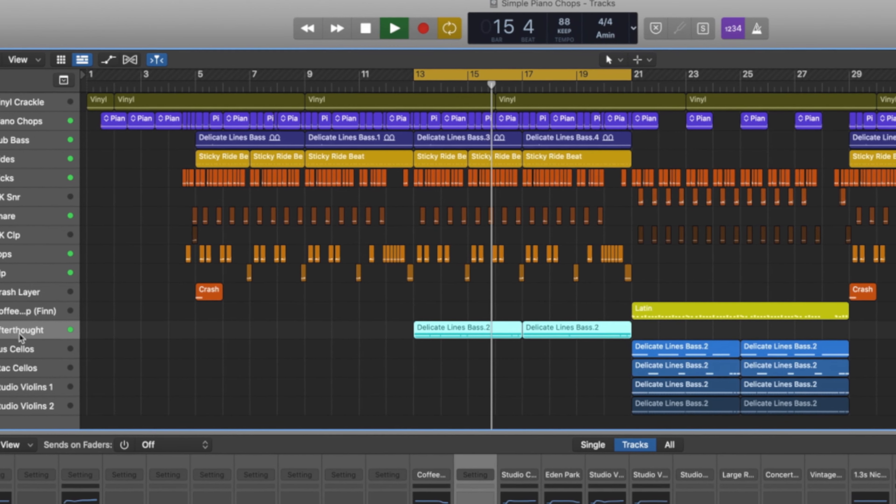
pyautogui.press('space')
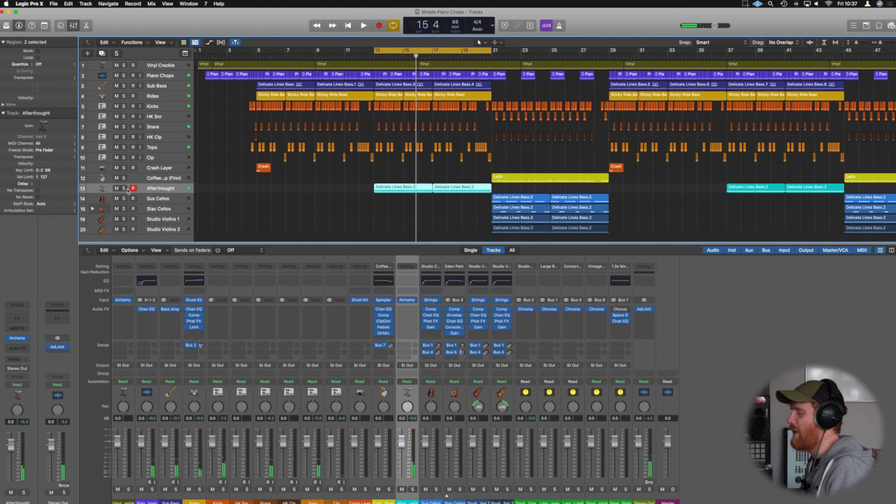
# Solo the Afterthought track, lower the main volume inside its Alchemy instrument, and end the solo.
pyautogui.click(126, 187)
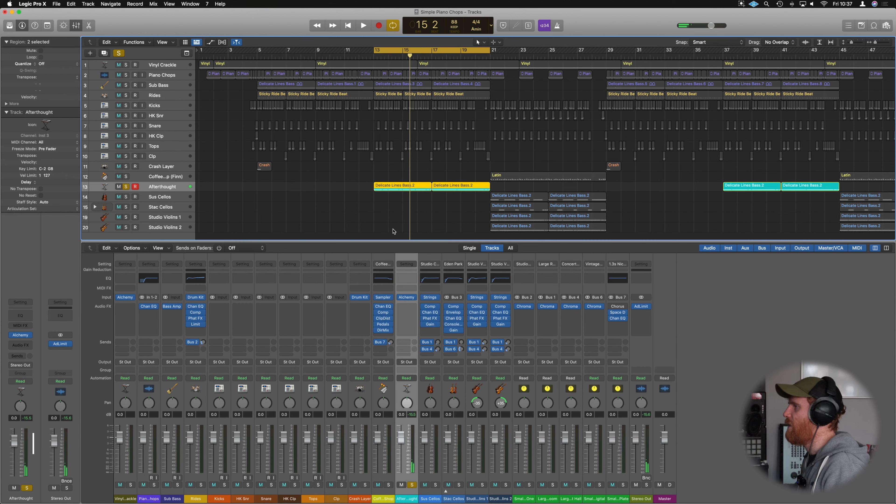
pyautogui.click(22, 335)
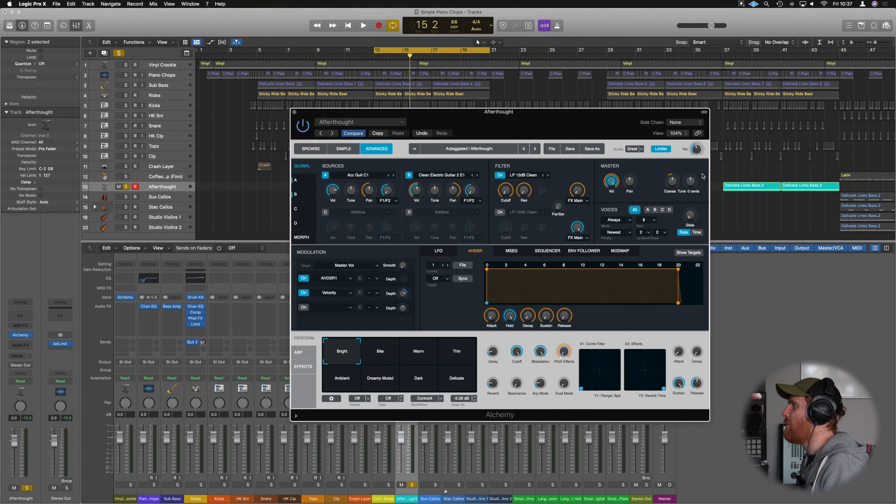
pyautogui.click(697, 150)
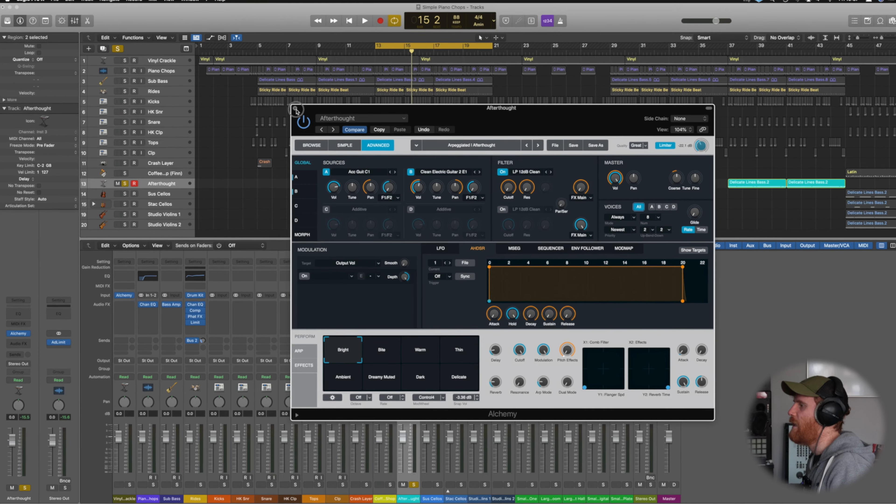
pyautogui.click(294, 112)
pyautogui.moveTo(402, 437); pyautogui.dragTo(402, 437)
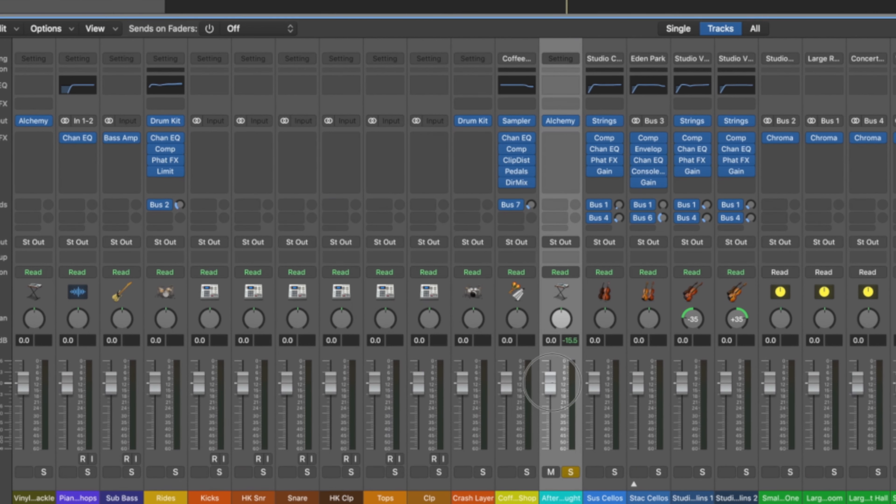
pyautogui.moveTo(551, 383); pyautogui.dragTo(548, 402)
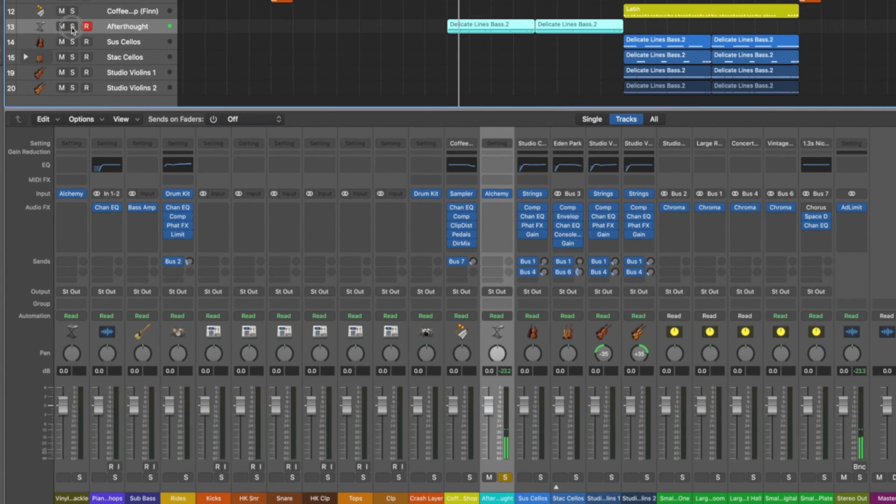
pyautogui.click(72, 28)
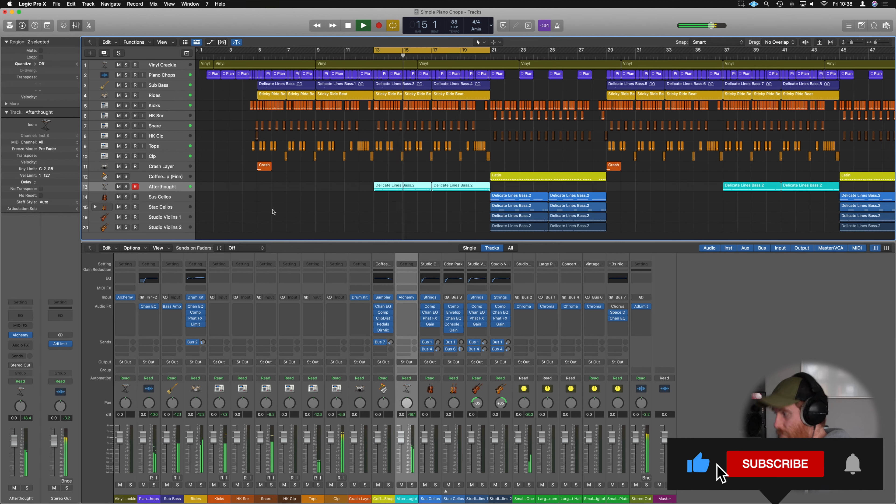
# Select the tracks from Rides through Coffee Shop, solo them together for a short playback, and end the solo.
pyautogui.click(397, 196)
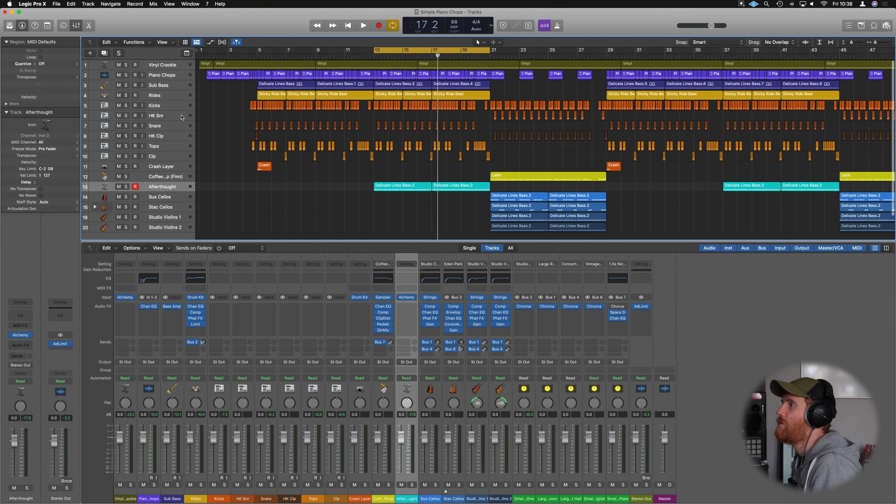
pyautogui.click(173, 106)
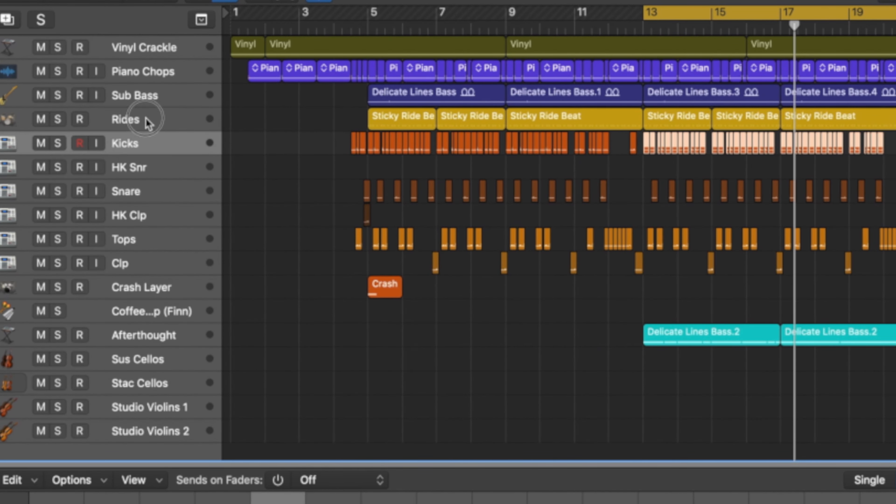
pyautogui.click(146, 118)
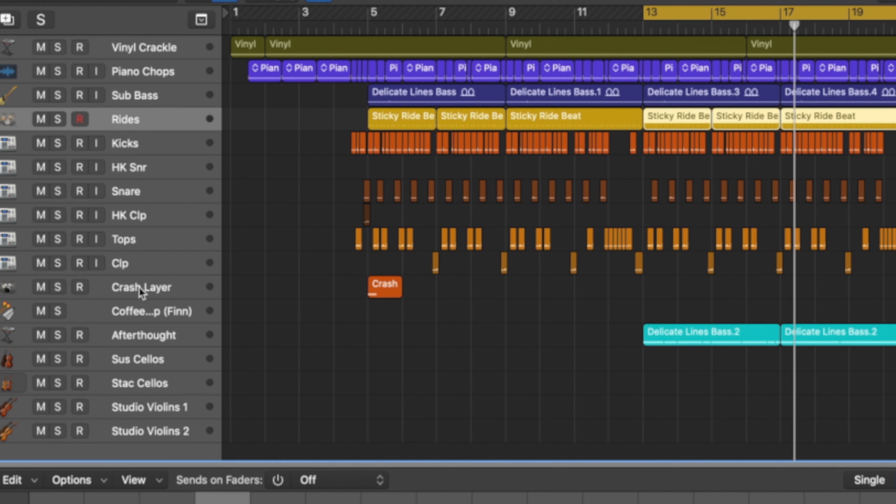
pyautogui.keyDown('shift'); pyautogui.click(162, 312); pyautogui.keyUp('shift')
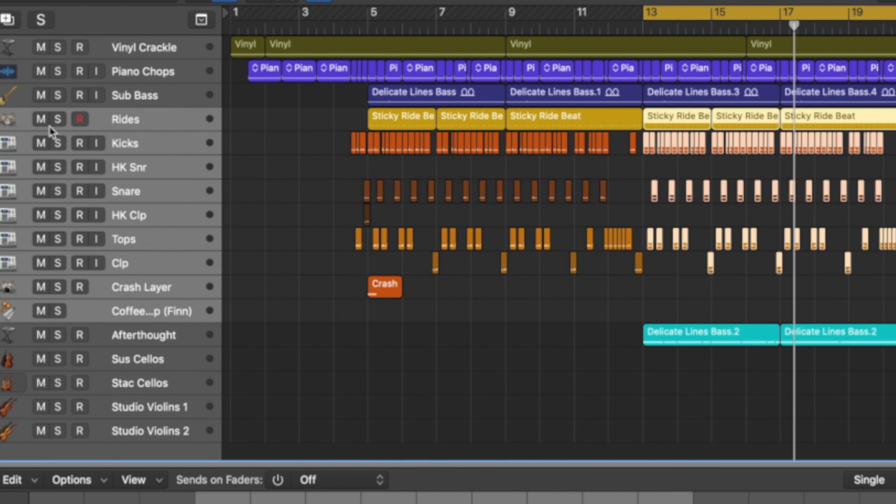
pyautogui.click(64, 124)
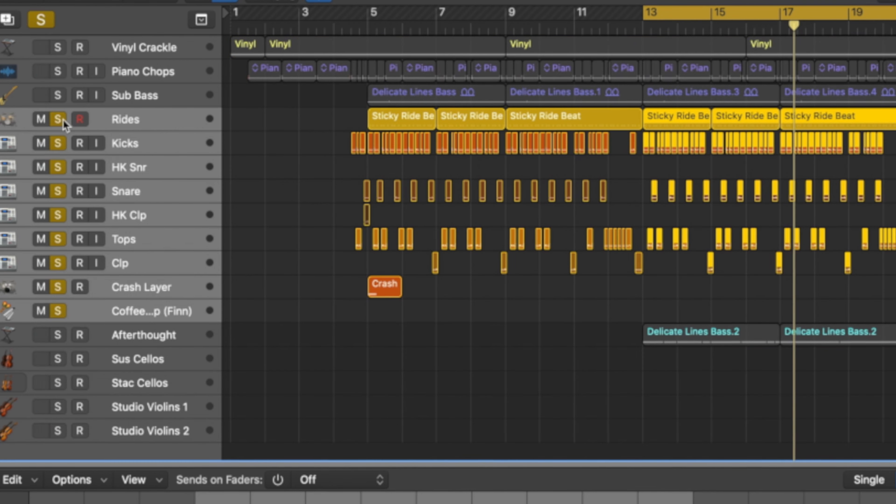
pyautogui.press('space')
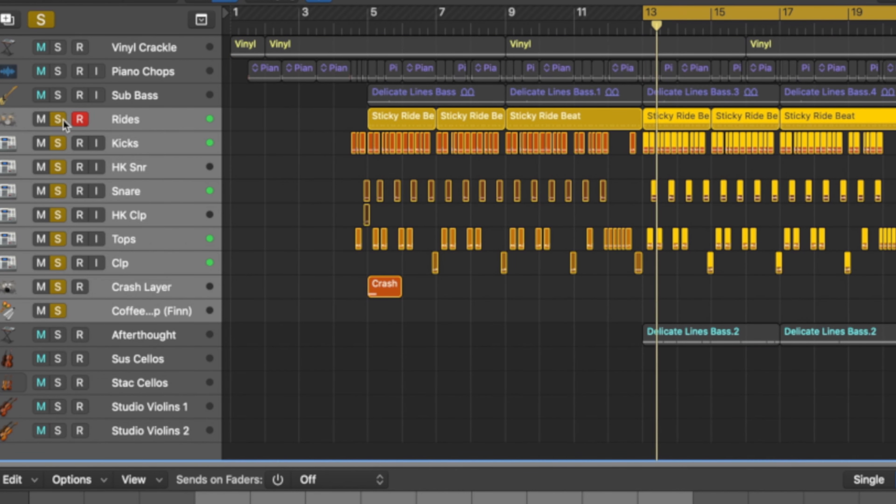
pyautogui.press('space')
pyautogui.click(64, 123)
# Route the output of the selected tracks from Rides through Coffee Shop to Bus 10.
pyautogui.click(168, 242)
pyautogui.click(181, 295)
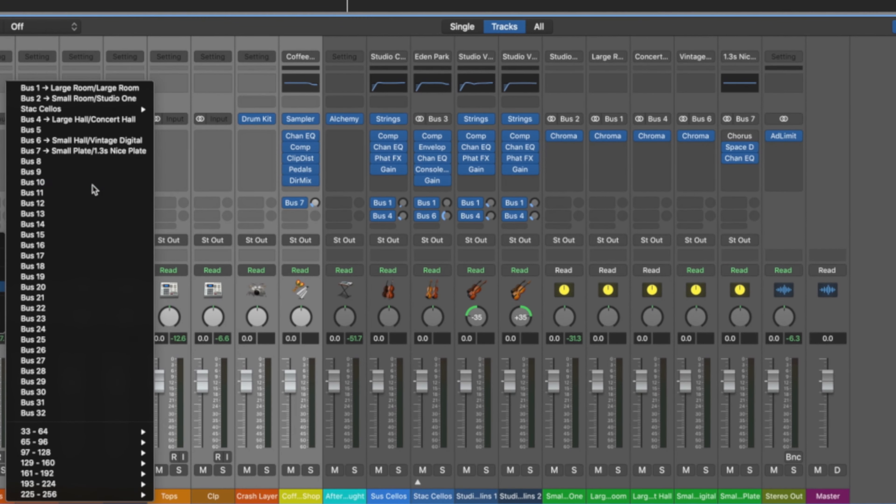
pyautogui.click(93, 183)
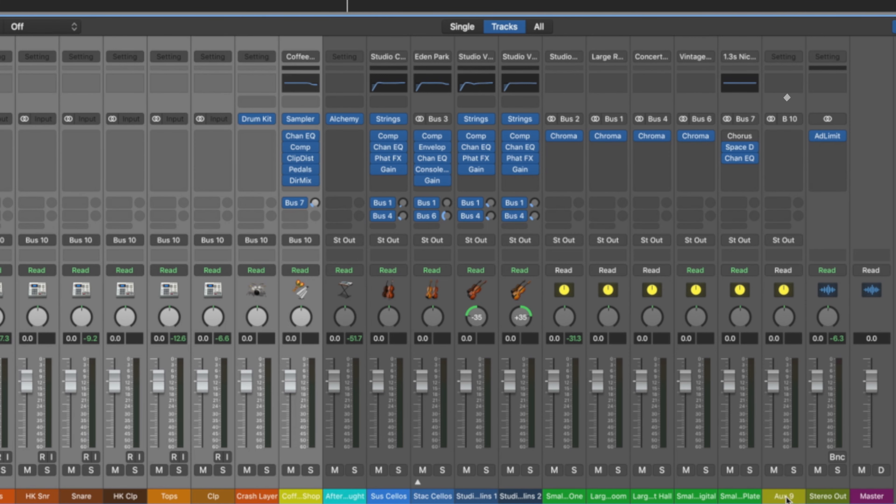
# Rename the new Bus 10 aux channel as Drums and colour it orange.
pyautogui.click(785, 497)
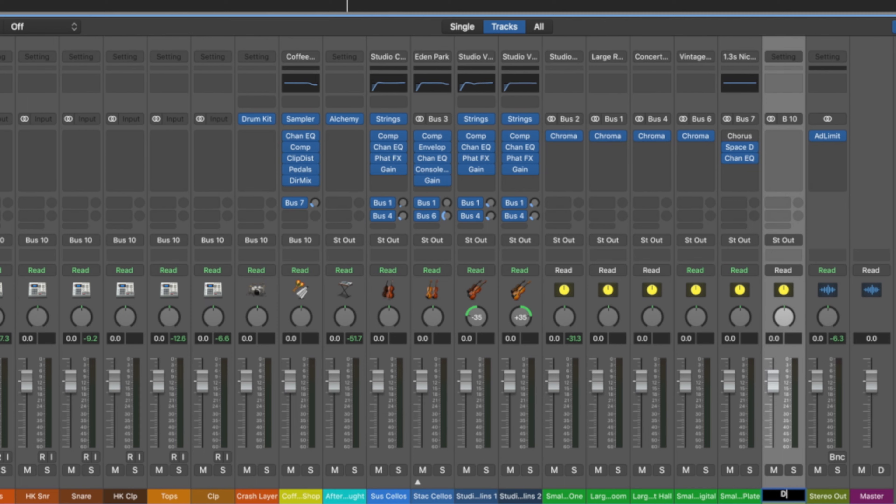
pyautogui.write('Drums')
pyautogui.press('Return')
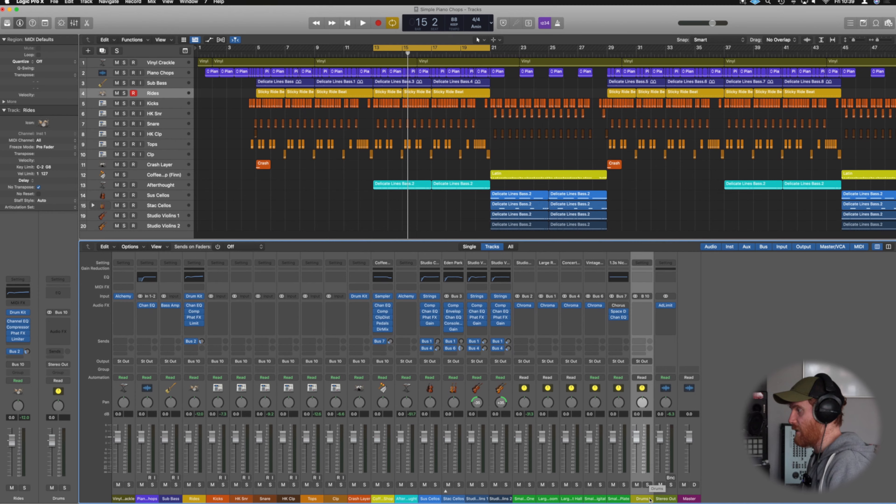
pyautogui.hotkey('alt', 'c')
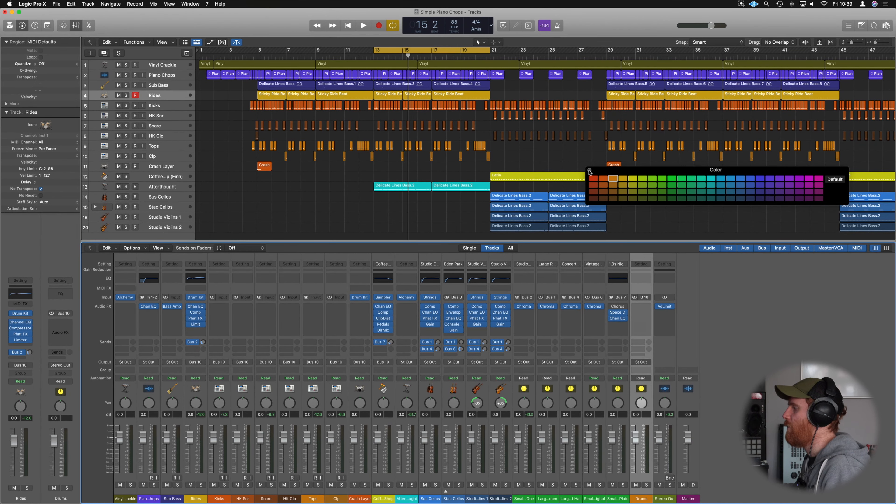
pyautogui.click(590, 172)
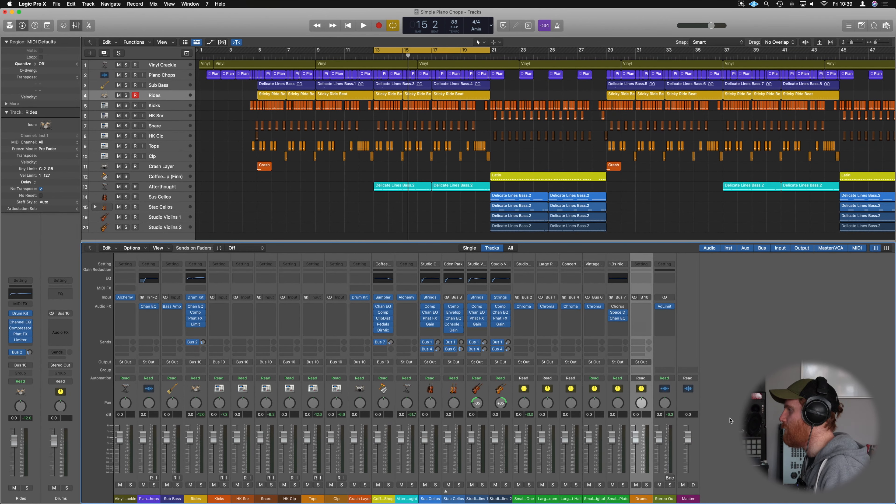
# Solo the Drums bus for a short playback of the cycle section, and end the solo.
pyautogui.click(646, 484)
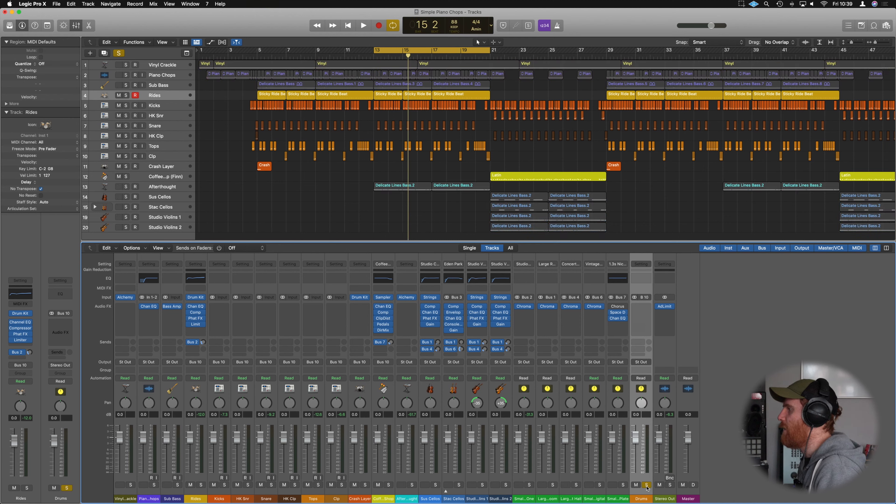
pyautogui.press('space')
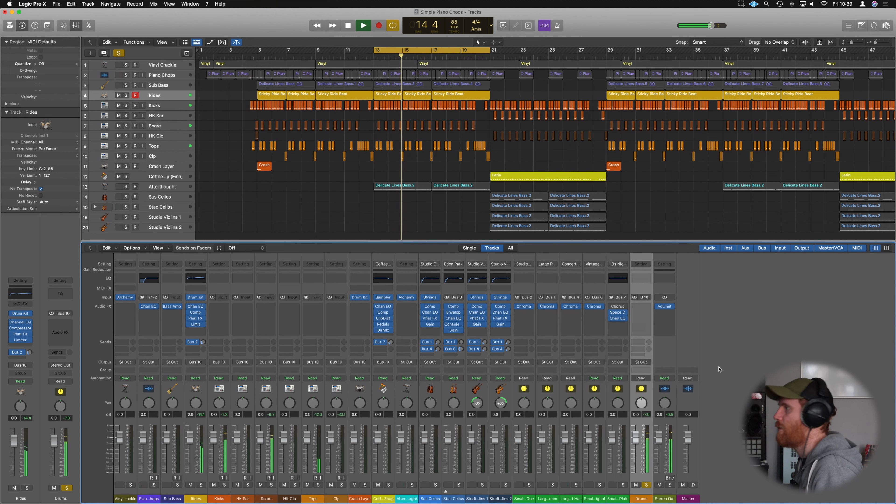
pyautogui.press('space')
pyautogui.click(647, 485)
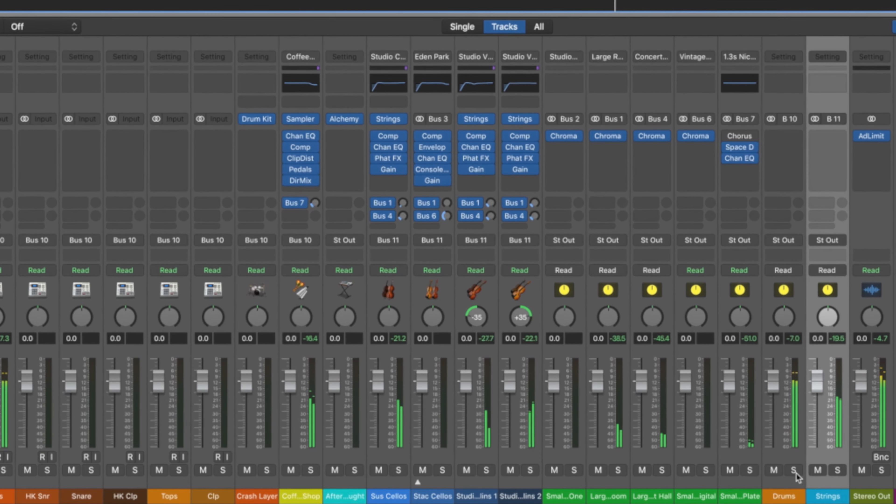
# Solo the Drums and Strings buses together during playback, and end both solos.
pyautogui.click(793, 469)
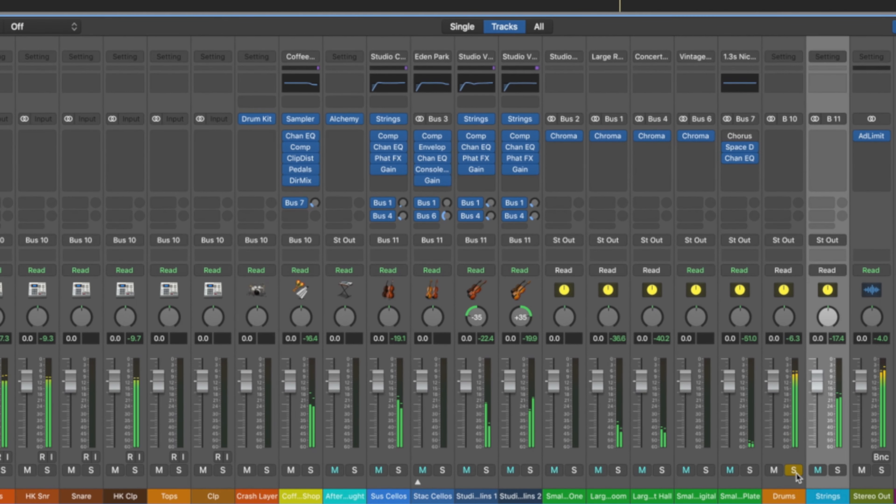
pyautogui.click(838, 469)
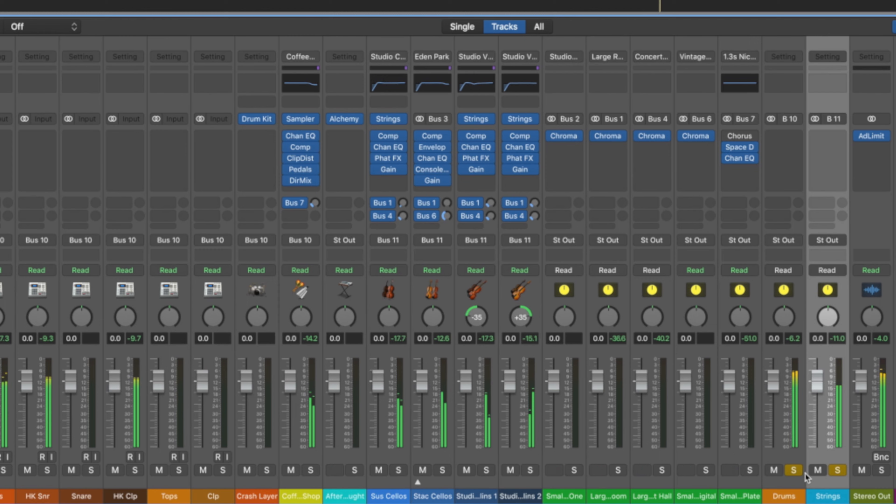
pyautogui.click(793, 470)
pyautogui.click(837, 470)
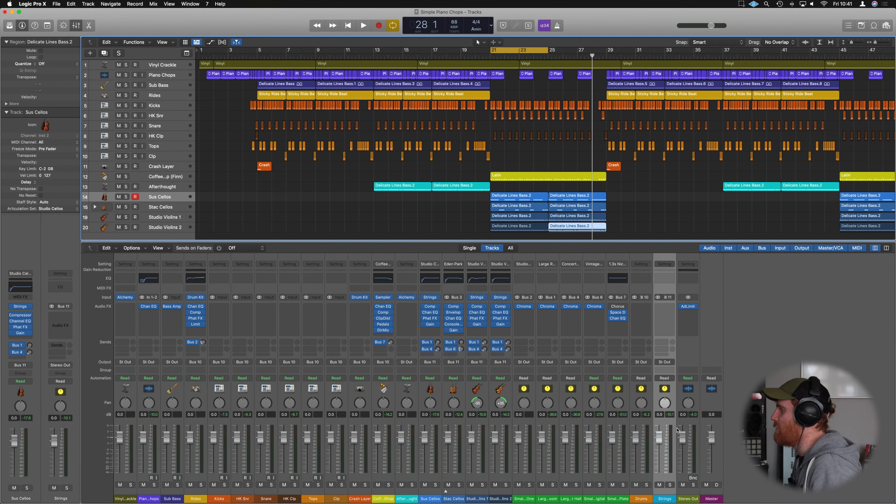
# Solo the Strings bus, insert a Channel EQ on it while the section plays, and stop playback.
pyautogui.click(669, 484)
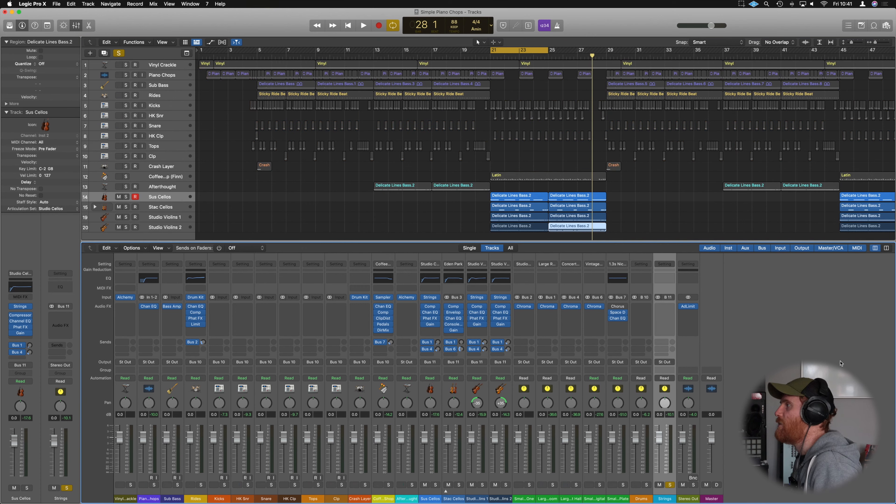
pyautogui.press('space')
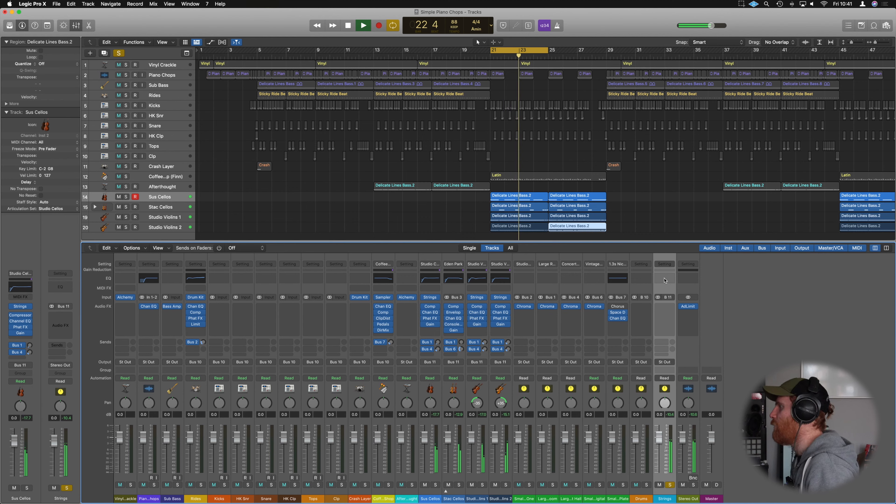
pyautogui.click(664, 279)
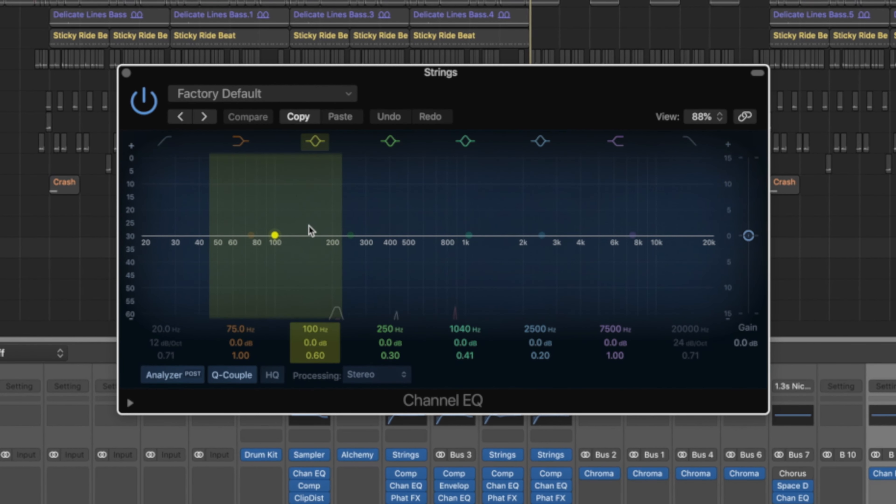
pyautogui.press('space')
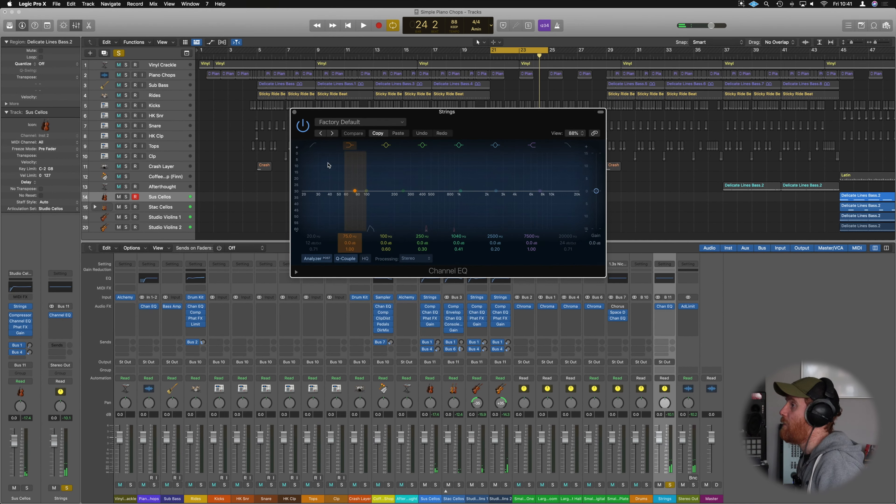
# Enable the low cut on the Strings EQ and set it to 75 Hz, 18 dB/Oct, with a Q of 0.75.
pyautogui.click(310, 179)
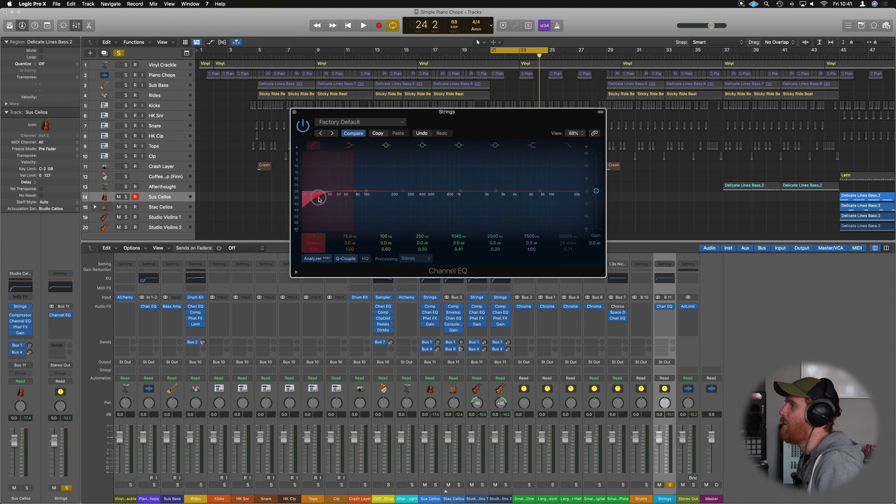
pyautogui.moveTo(337, 198); pyautogui.dragTo(355, 200)
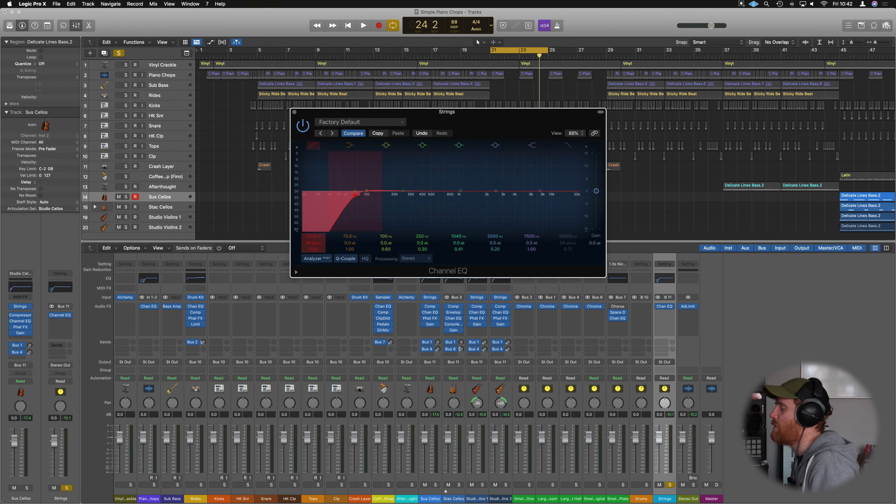
pyautogui.press('space')
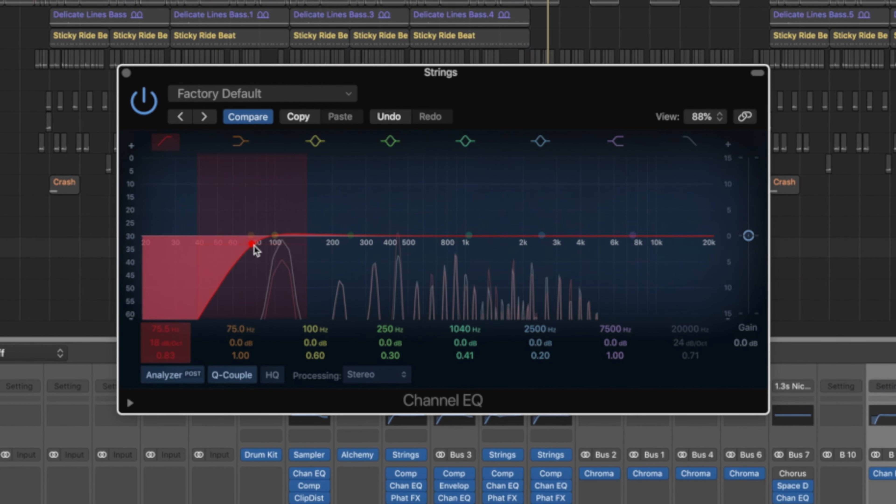
pyautogui.moveTo(255, 242); pyautogui.dragTo(252, 248)
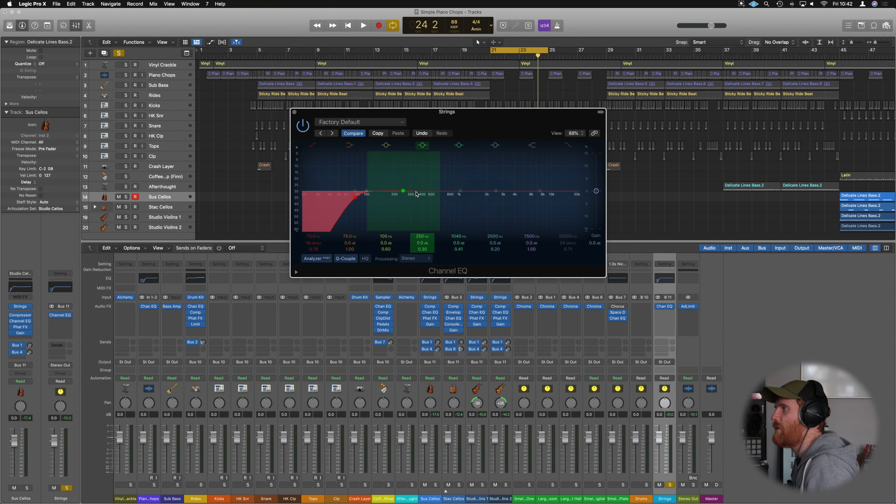
# Sweep a boost of about 12 dB through the Strings' upper frequencies using the 250 Hz band, from 8200 Hz down to 1740 Hz.
pyautogui.moveTo(404, 192); pyautogui.dragTo(518, 171)
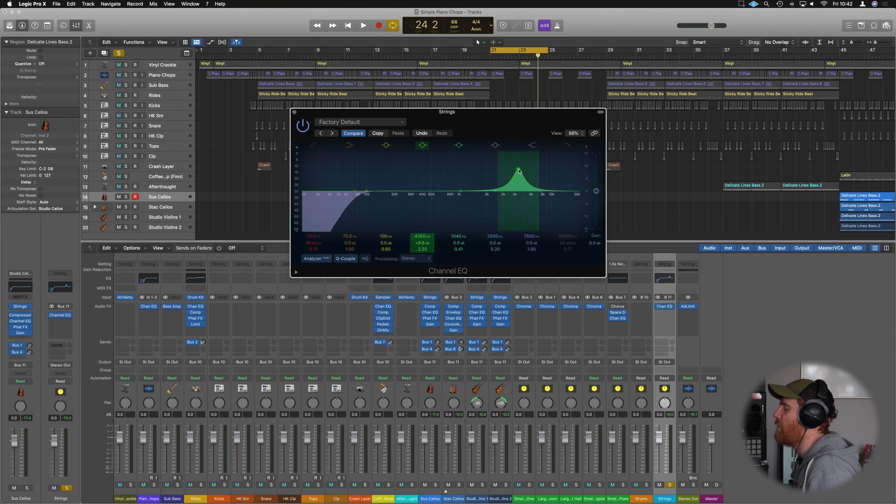
pyautogui.scroll(10, 519, 172)
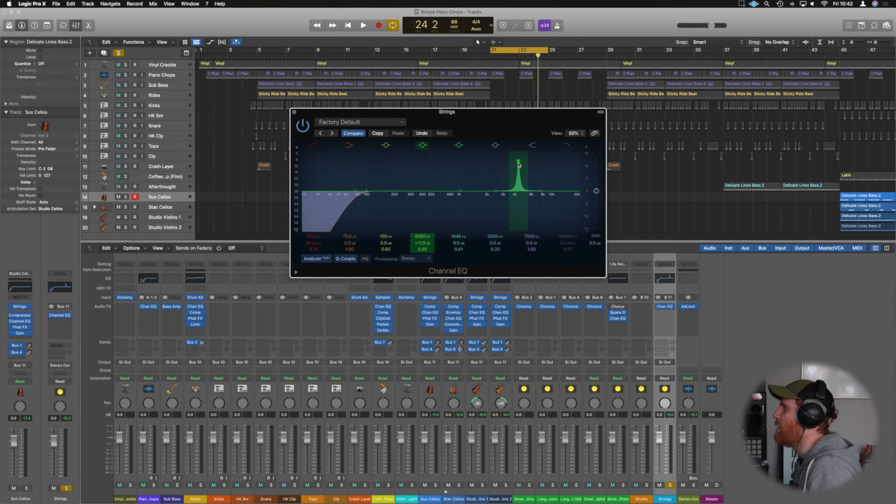
pyautogui.scroll(-10, 518, 165)
pyautogui.moveTo(518, 164); pyautogui.dragTo(544, 161)
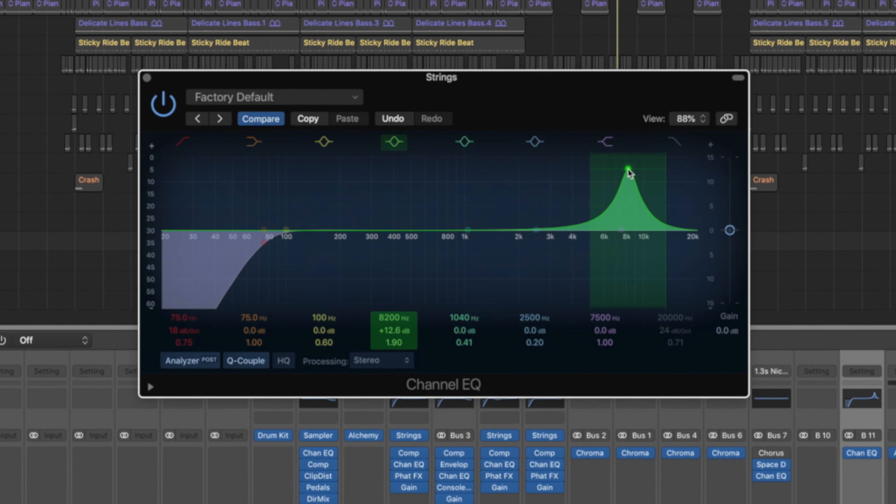
pyautogui.moveTo(629, 173); pyautogui.dragTo(507, 173)
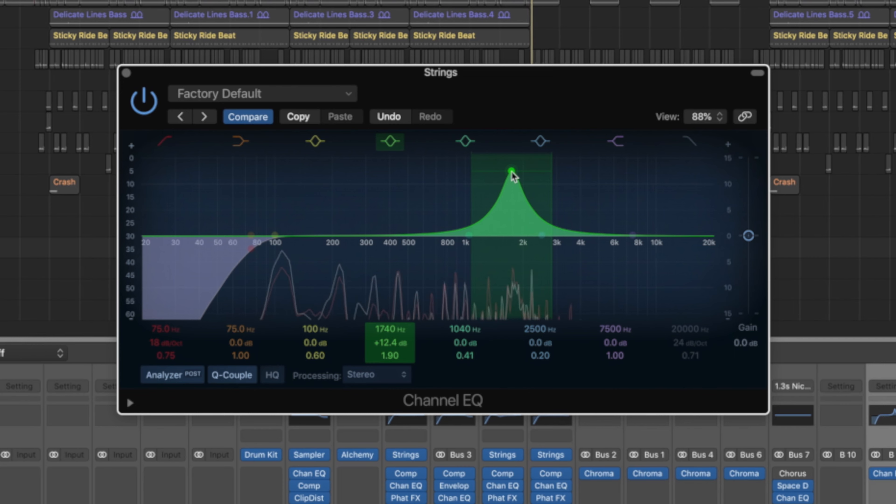
# Turn the boosted band into a cut of -4.9 dB at 3060 Hz with a Q of 2.90.
pyautogui.moveTo(511, 173); pyautogui.dragTo(559, 292)
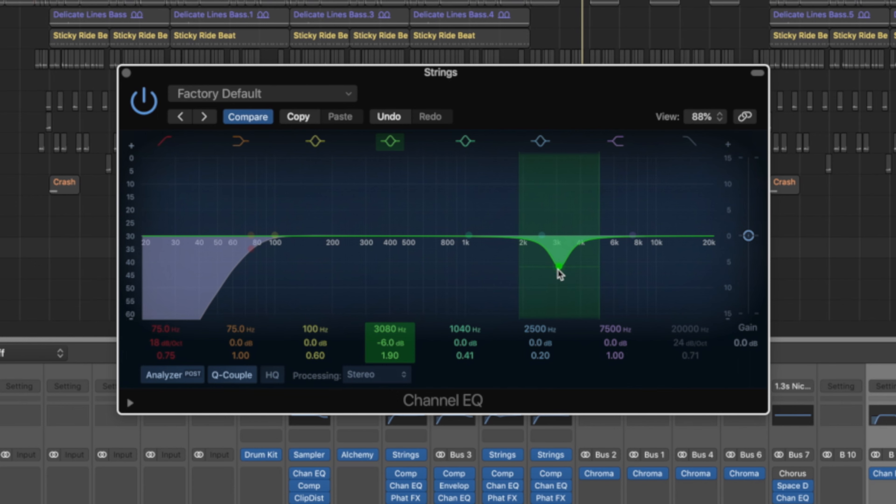
pyautogui.scroll(-3, 560, 269)
pyautogui.scroll(6, 560, 268)
pyautogui.scroll(-1, 559, 268)
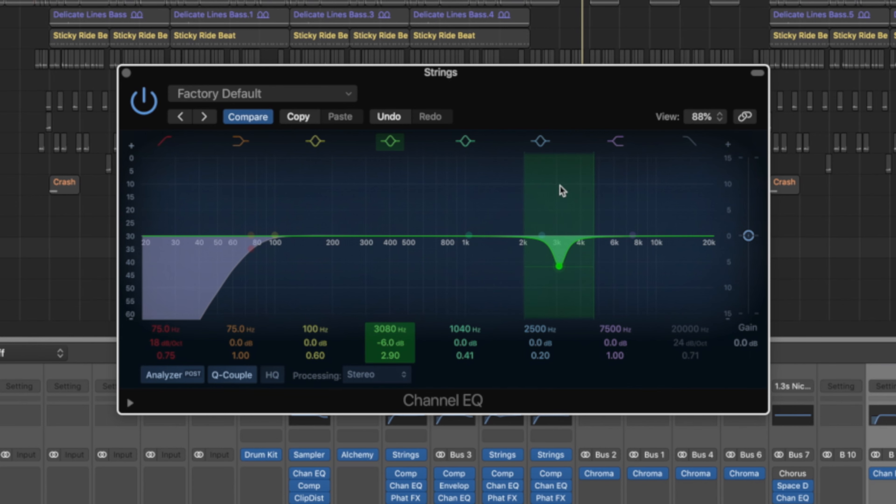
pyautogui.moveTo(559, 266); pyautogui.dragTo(559, 262)
# Play the Strings bus and compare its sound with the Channel EQ bypassed and re-enabled.
pyautogui.press('space')
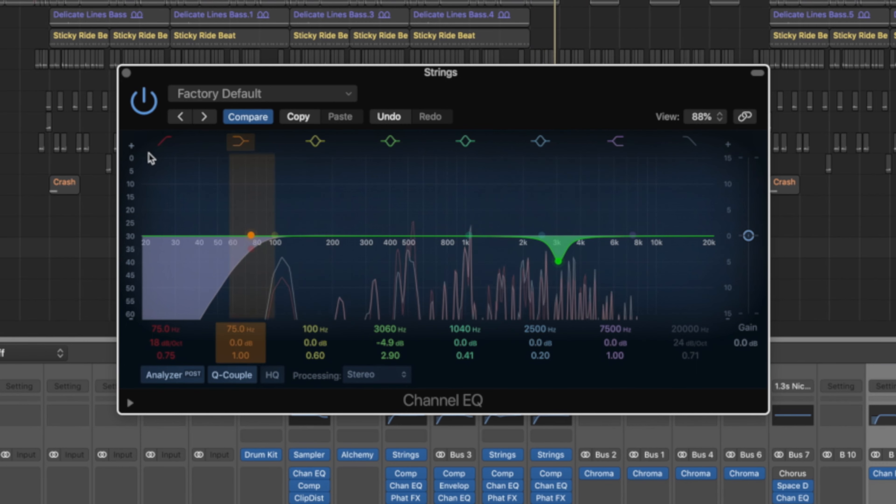
pyautogui.click(145, 110)
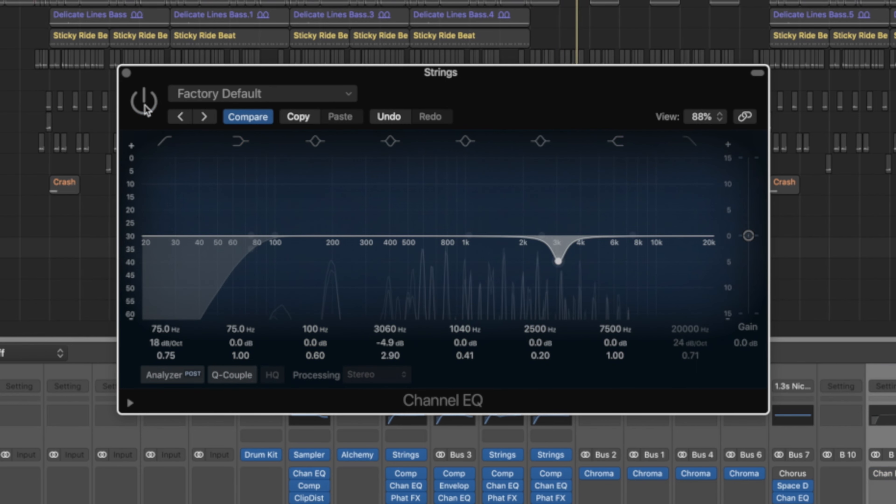
pyautogui.click(144, 110)
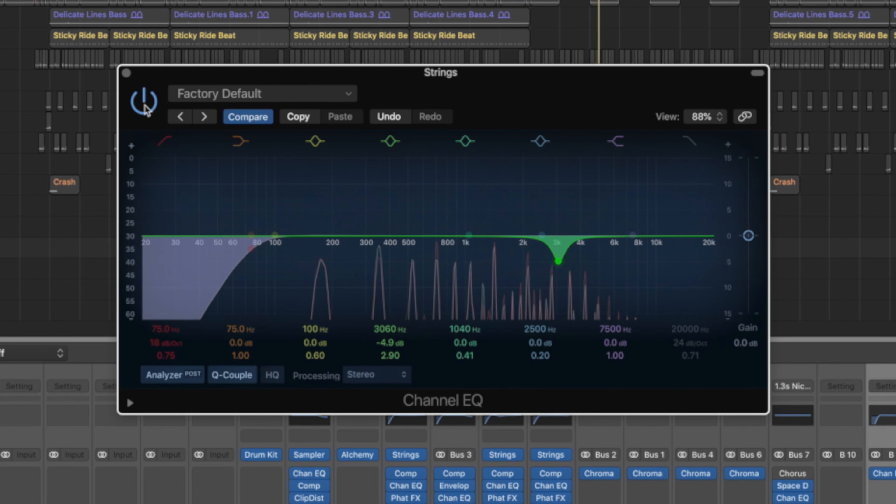